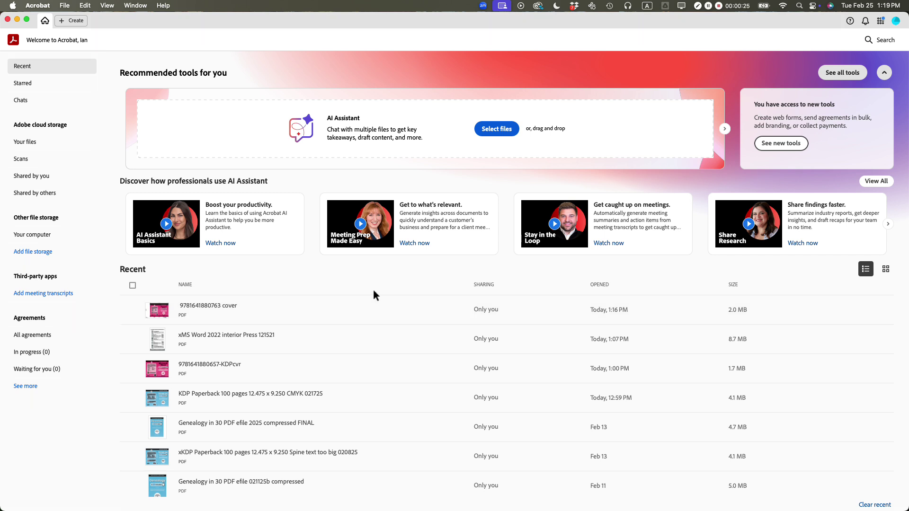
Bring up the macOS app switcher while on Acrobat's home screen
key("super+Tab")
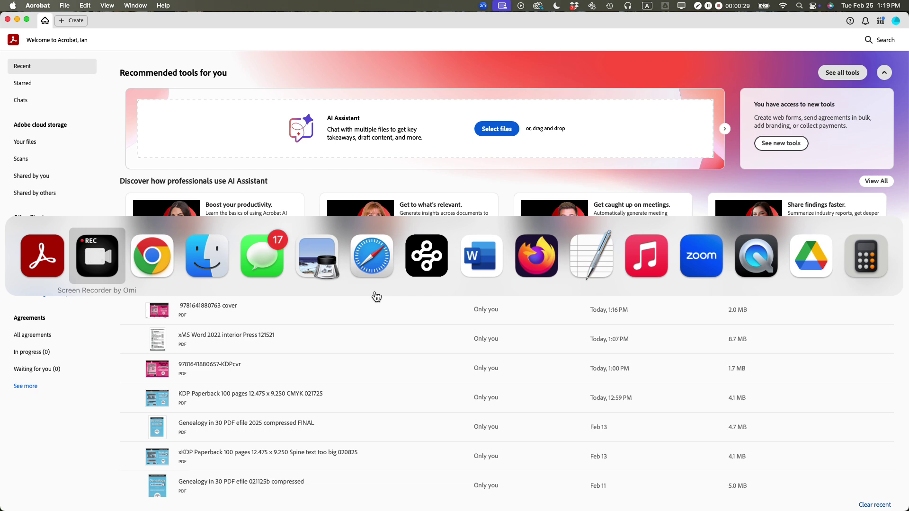
key("super+Tab")
key("super+Tab")
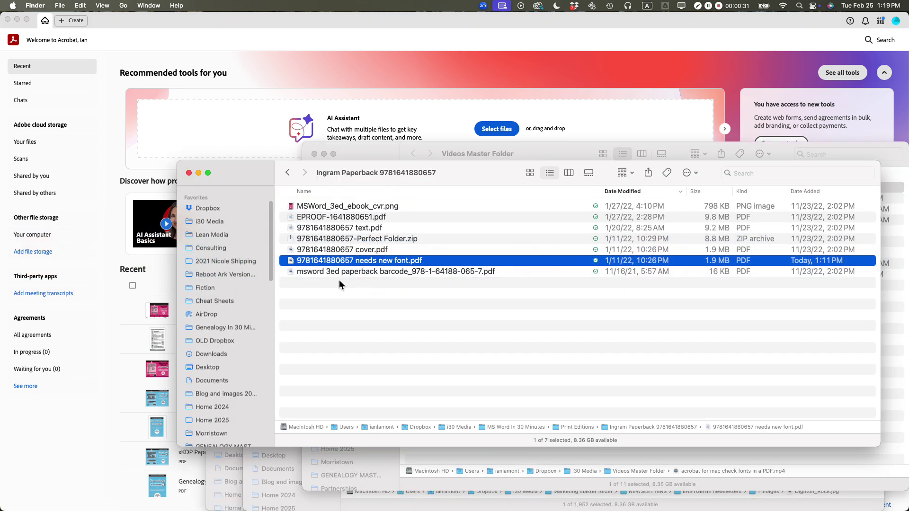
right_click(294, 260)
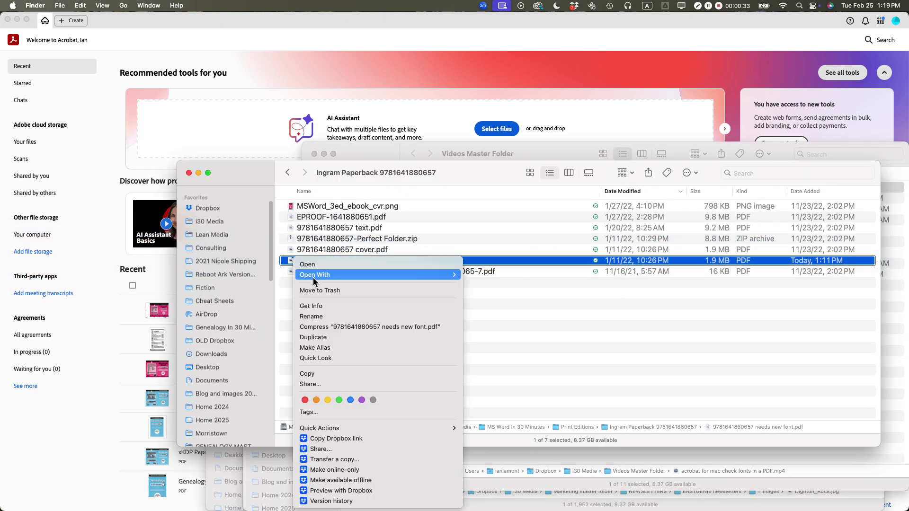
mouse_move(314, 276)
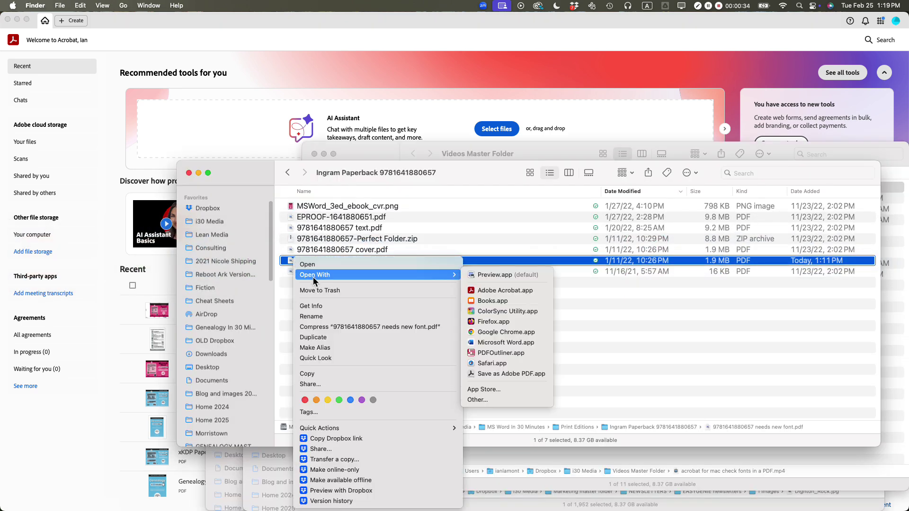
left_click(511, 289)
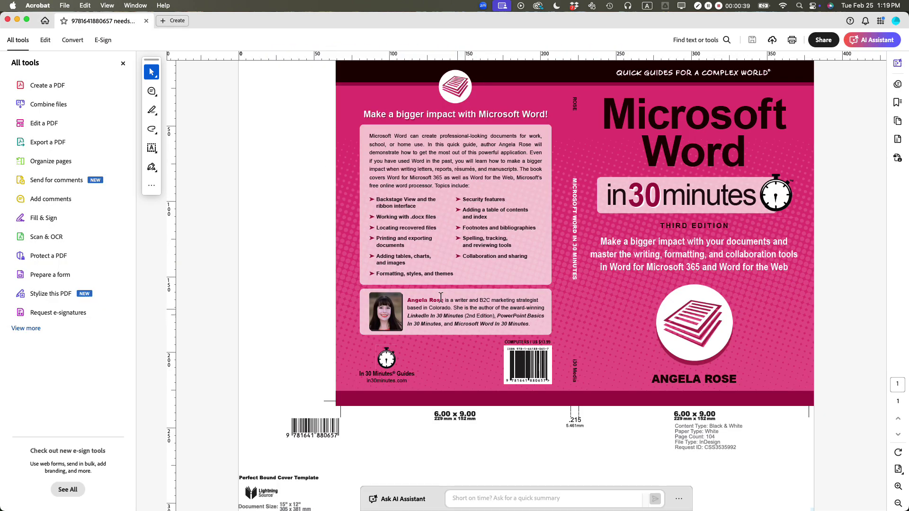
left_click(64, 6)
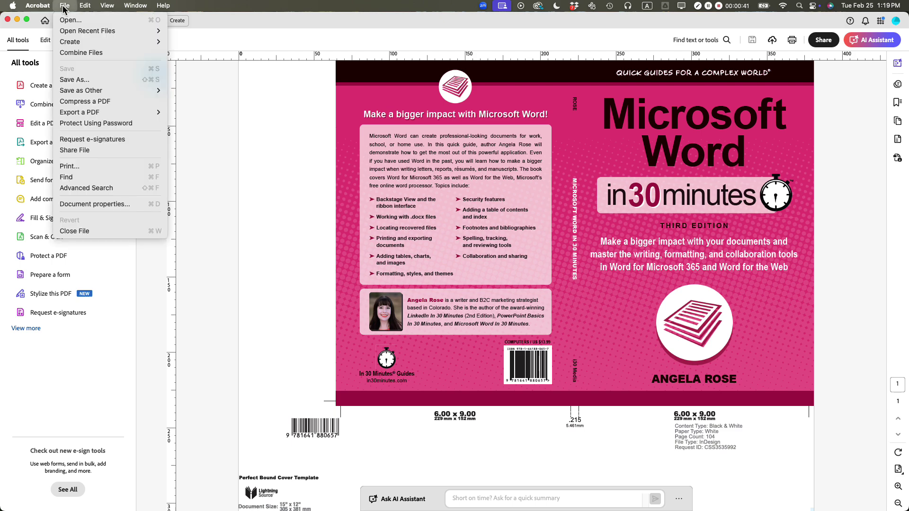
left_click(95, 208)
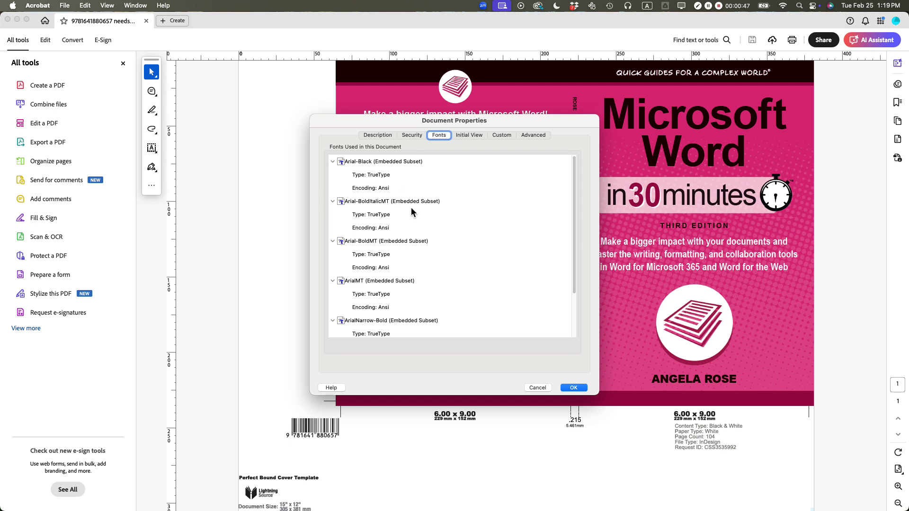
scroll(412, 213, "down", 3)
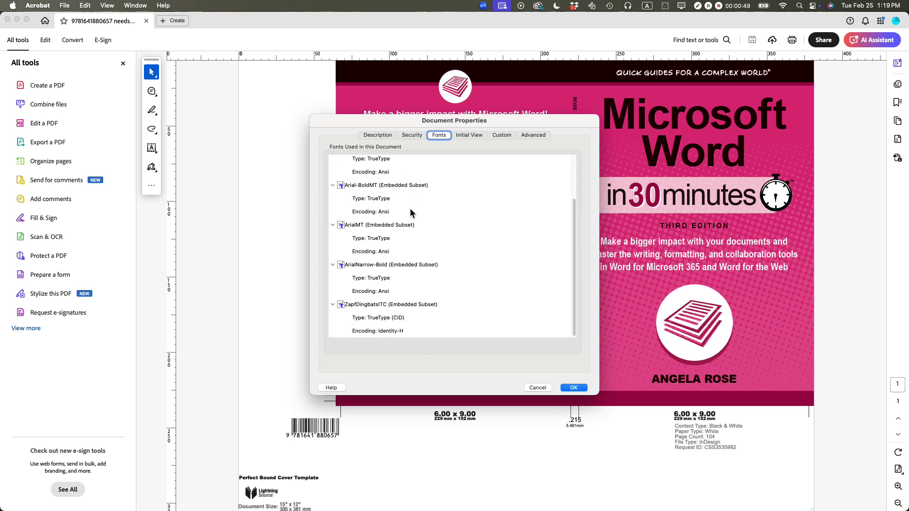
scroll(387, 298, "up", 3)
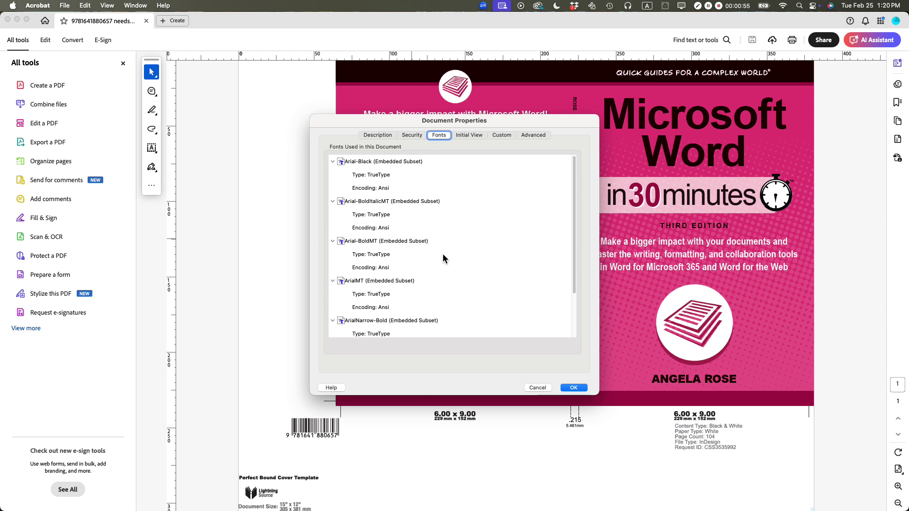
left_click(570, 387)
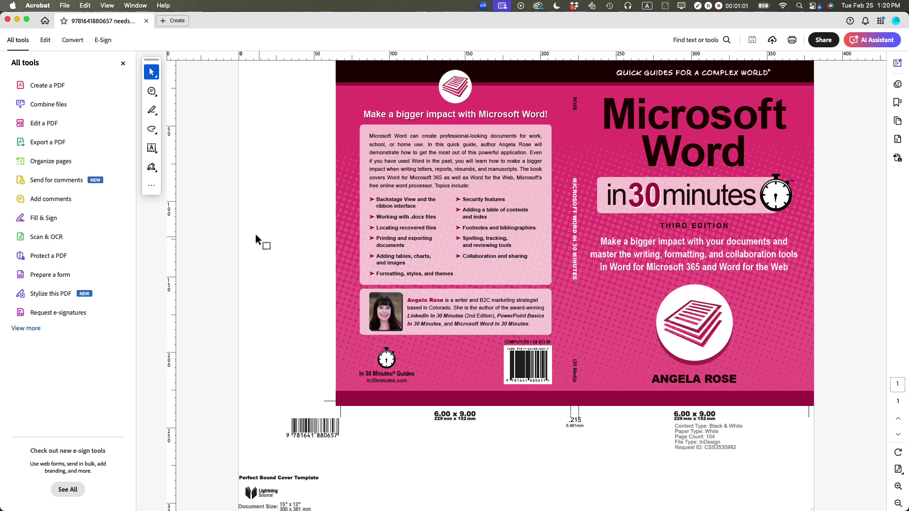
Enter Edit a PDF mode and activate the add-text tool (Minion Pro 12)
left_click(35, 124)
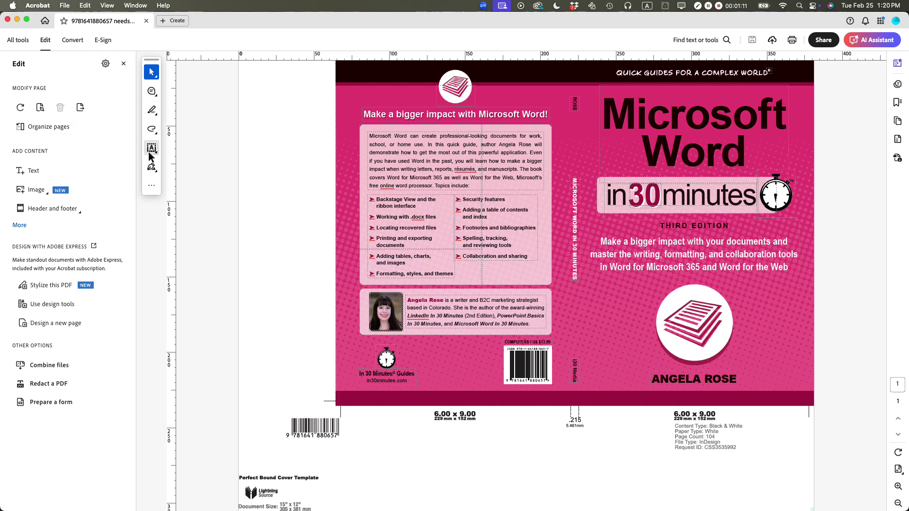
left_click(32, 171)
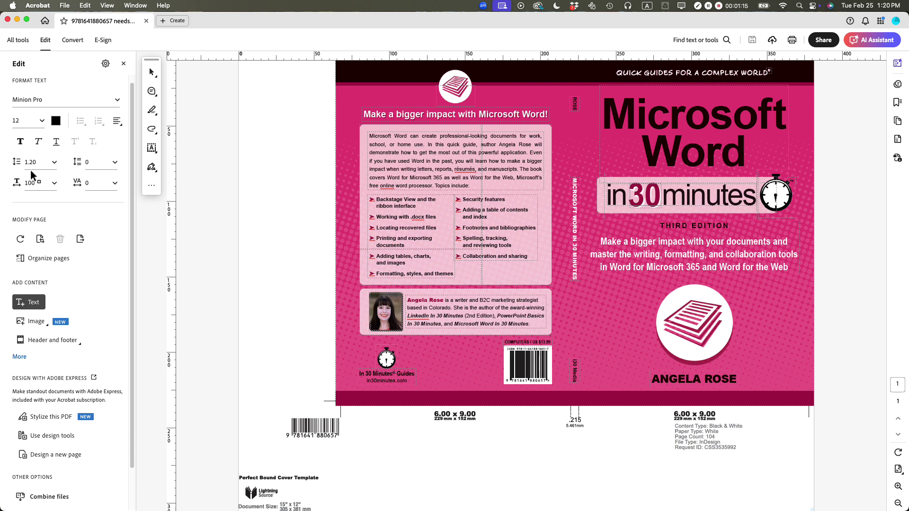
Choose Lato Black from the Format Text font list for new text
left_click(118, 101)
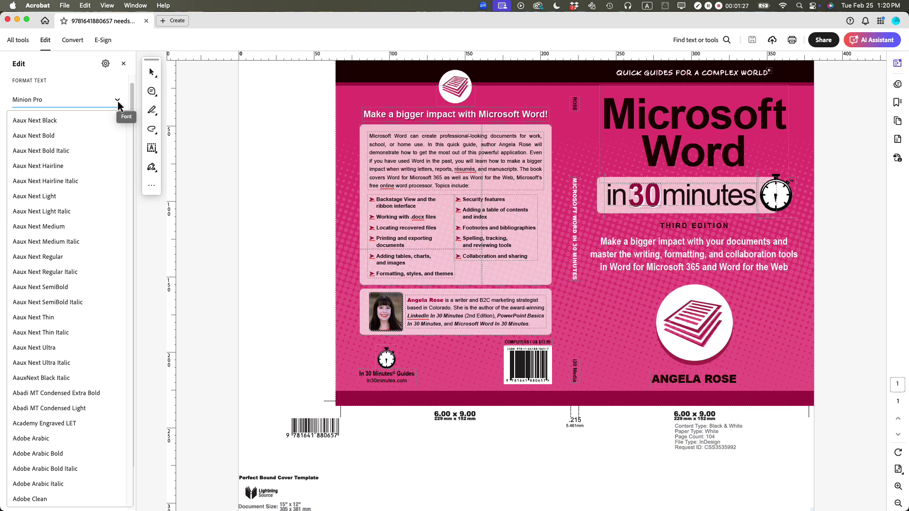
scroll(101, 212, "down", 15)
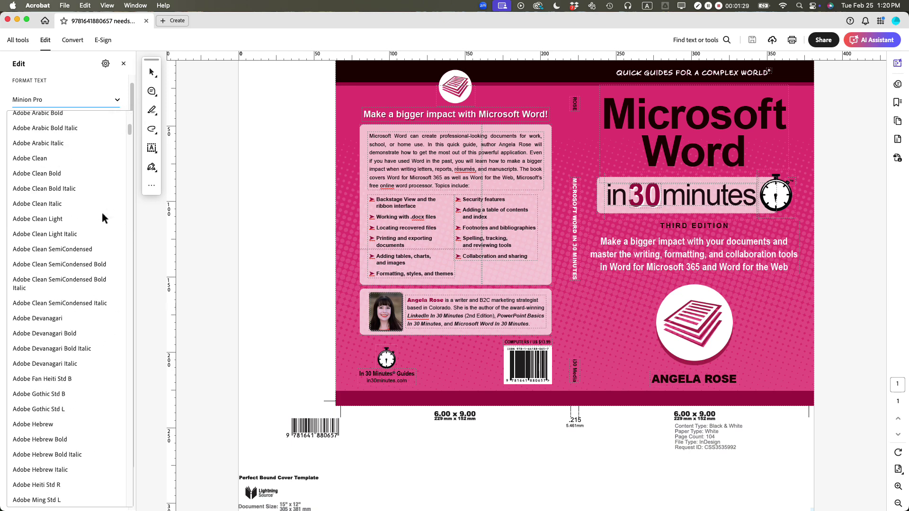
scroll(126, 161, "down", 2)
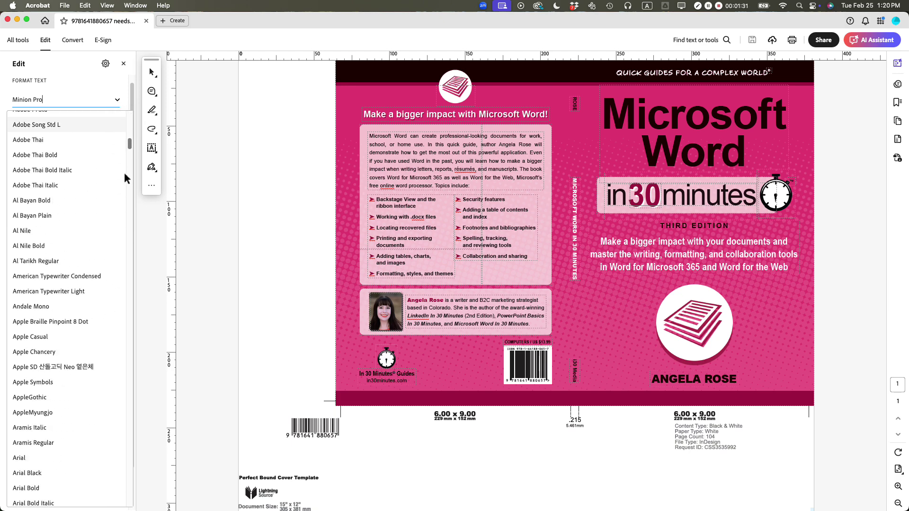
scroll(128, 184, "down", 10)
scroll(130, 184, "down", 20)
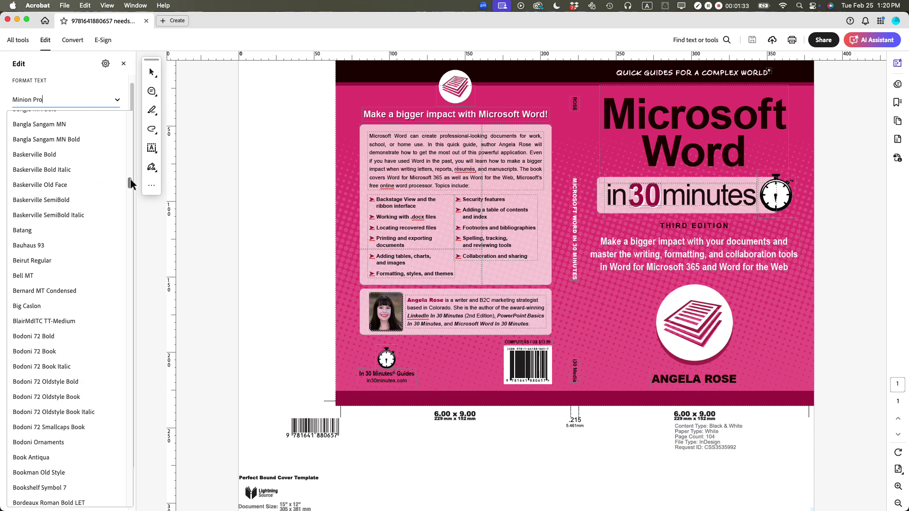
left_click_drag(128, 215, 132, 274)
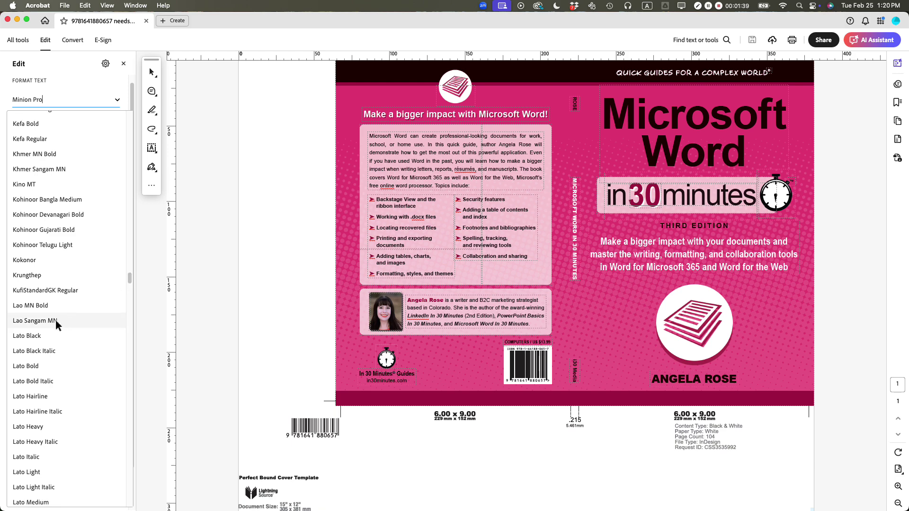
left_click(31, 335)
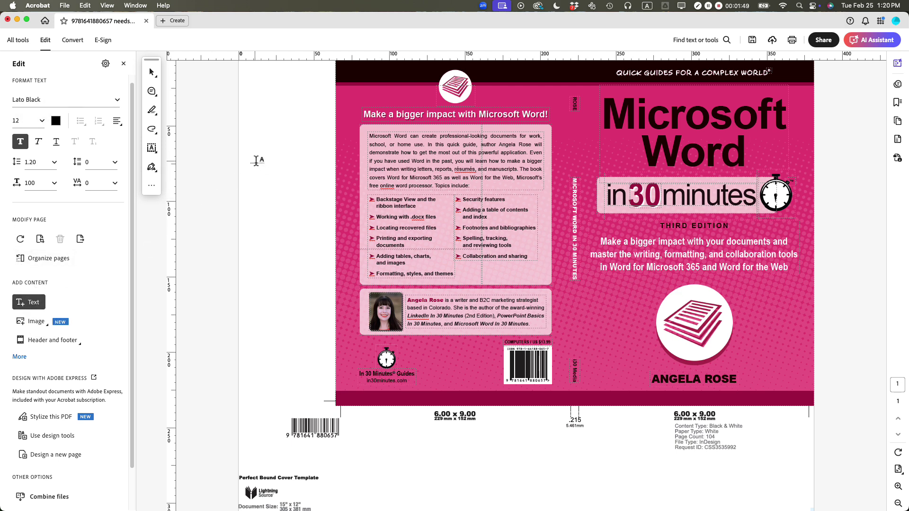
Draw a left-margin text box, type SASDAS, size it 36 pt, then delete the text
left_click_drag(253, 160, 280, 183)
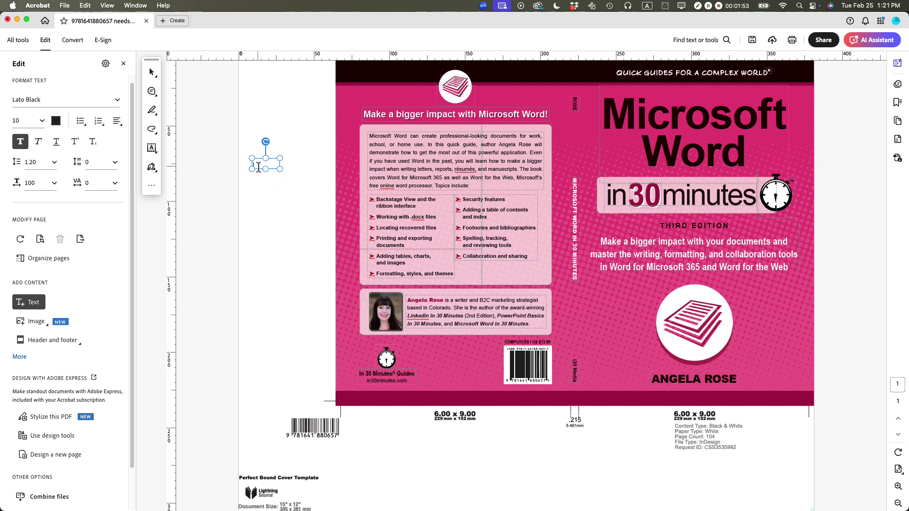
type("SASDAS")
right_click(262, 167)
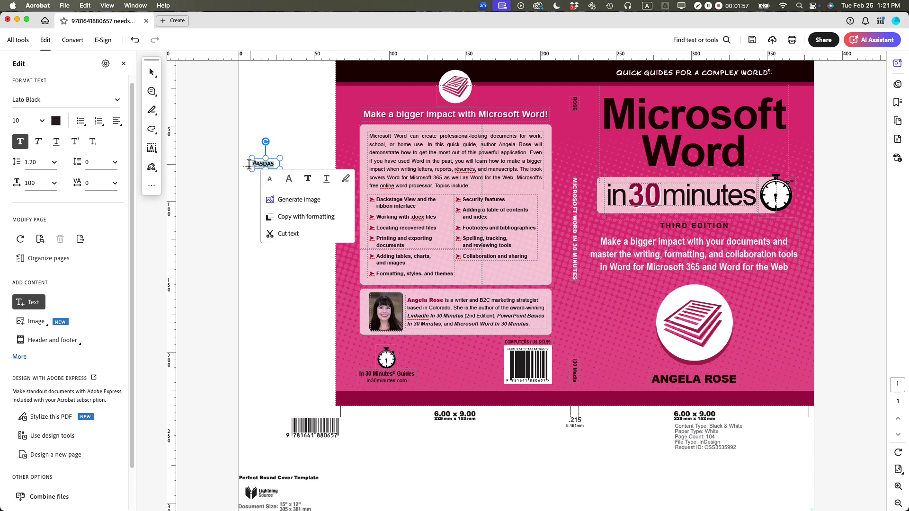
left_click(290, 199)
left_click(42, 121)
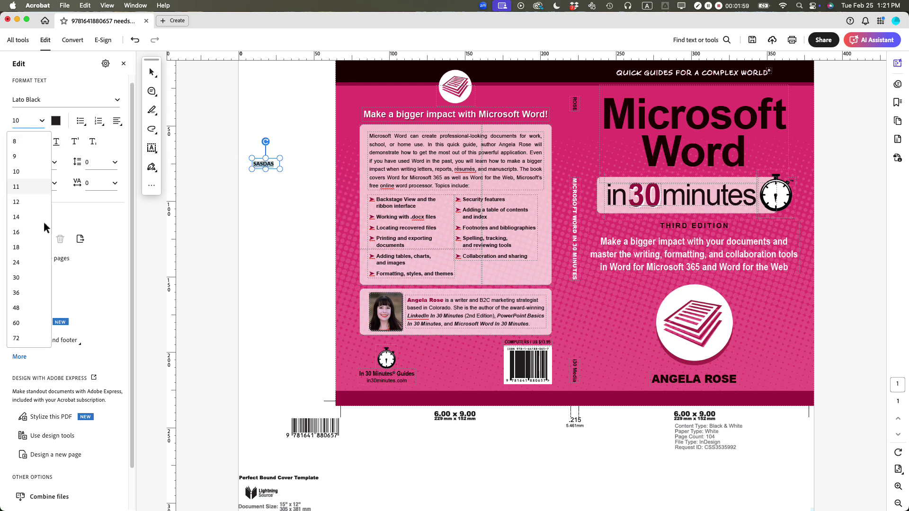
left_click(20, 292)
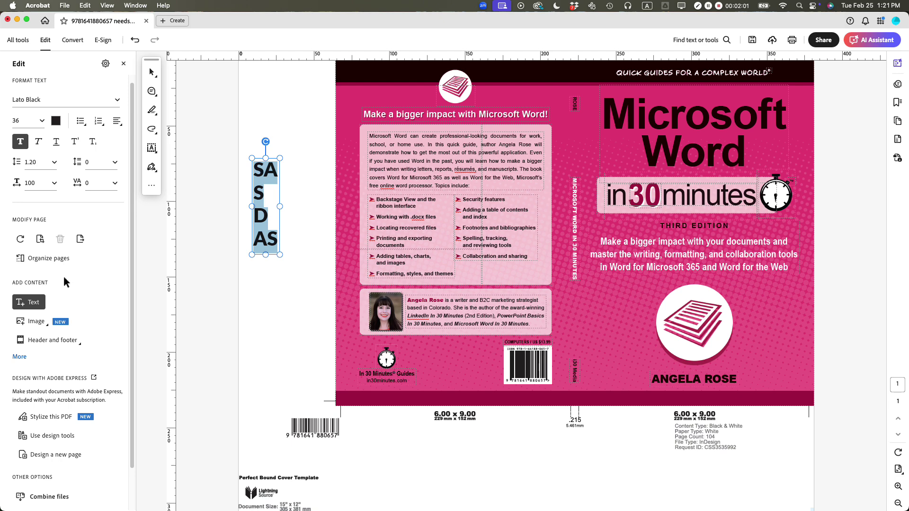
key("BackSpace")
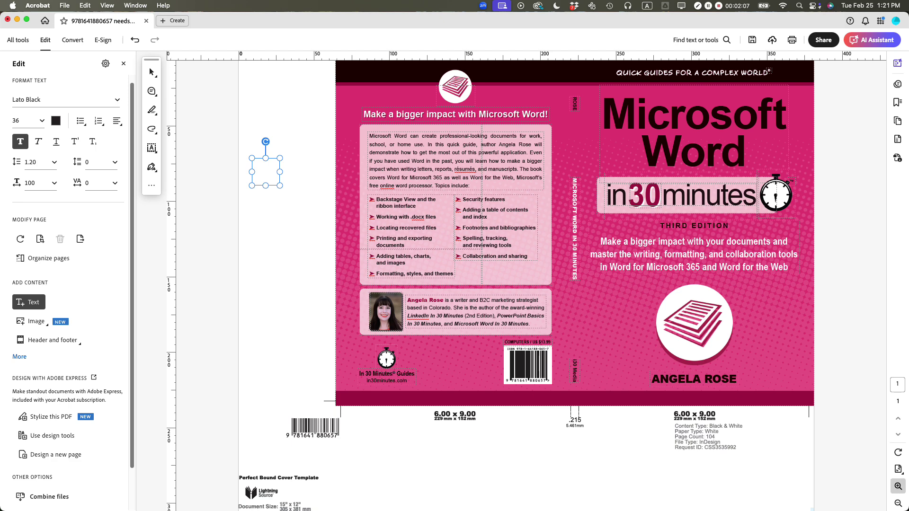
left_click(897, 486)
left_click(898, 486)
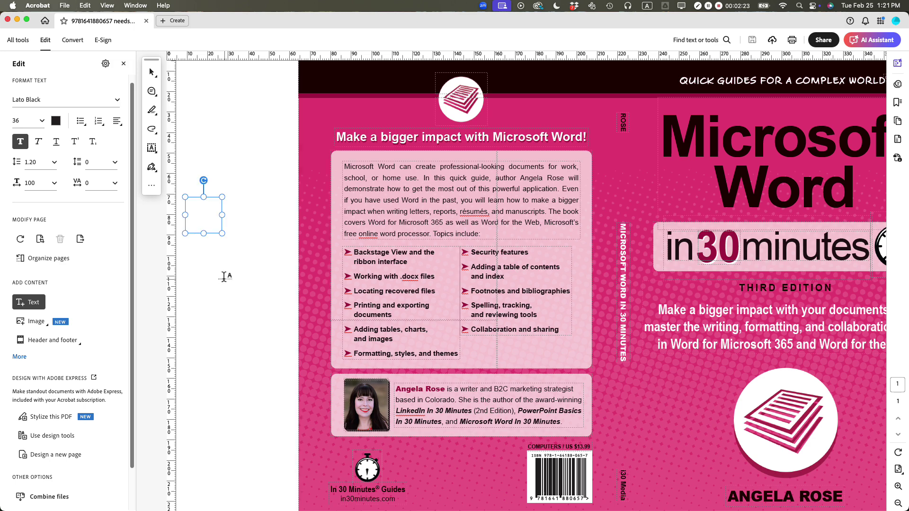
Close the edited cover document with Cmd+W
key("super+w")
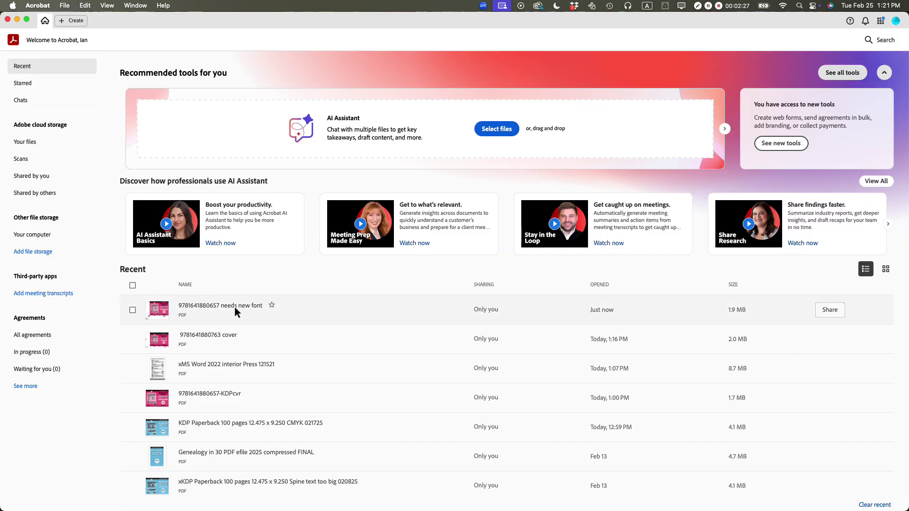
Reopen the needs new font PDF and scroll its Document Properties Fonts list to Lato-Black
left_click(206, 306)
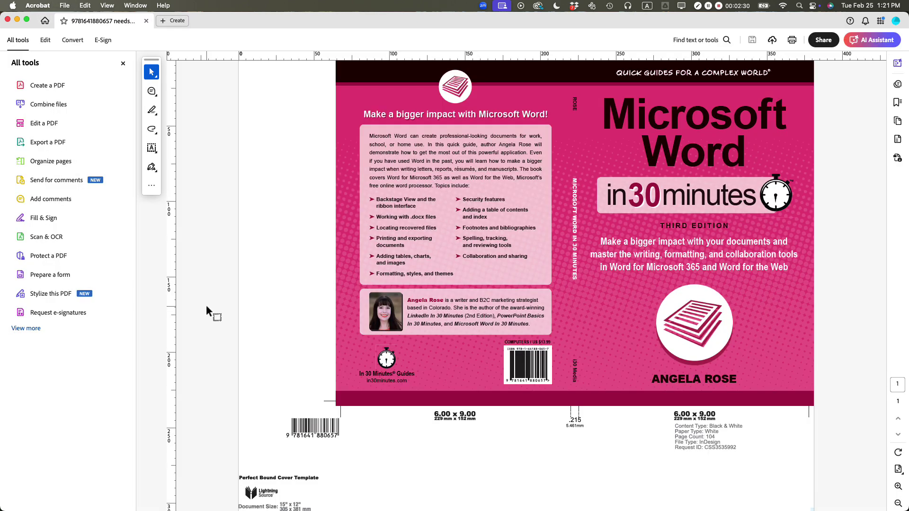
left_click(64, 5)
left_click(85, 204)
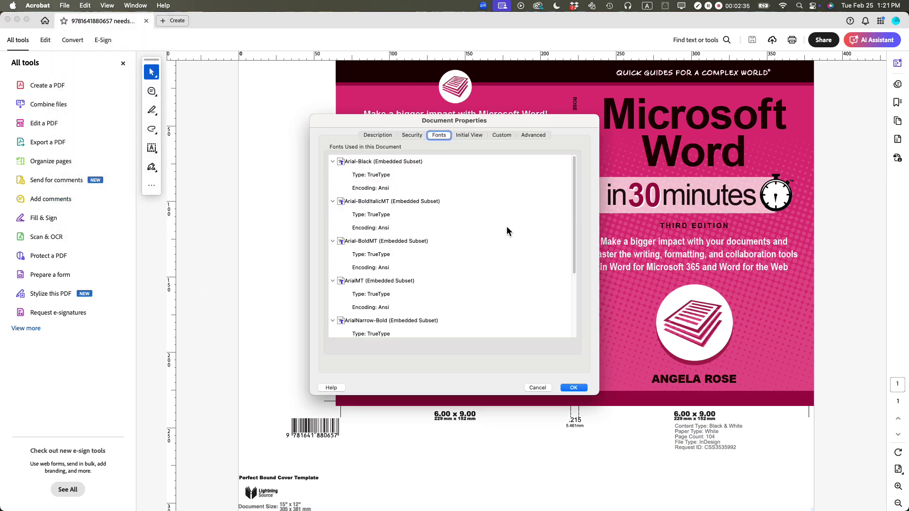
left_click_drag(574, 229, 573, 303)
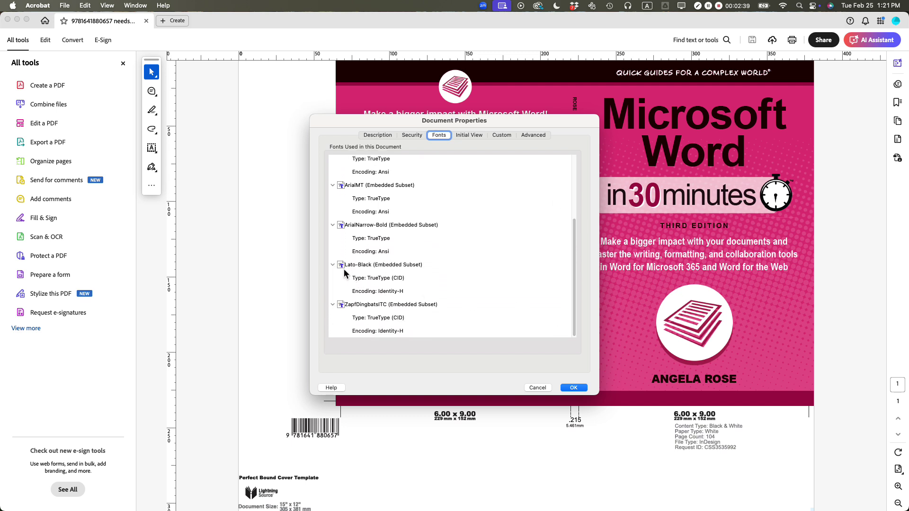